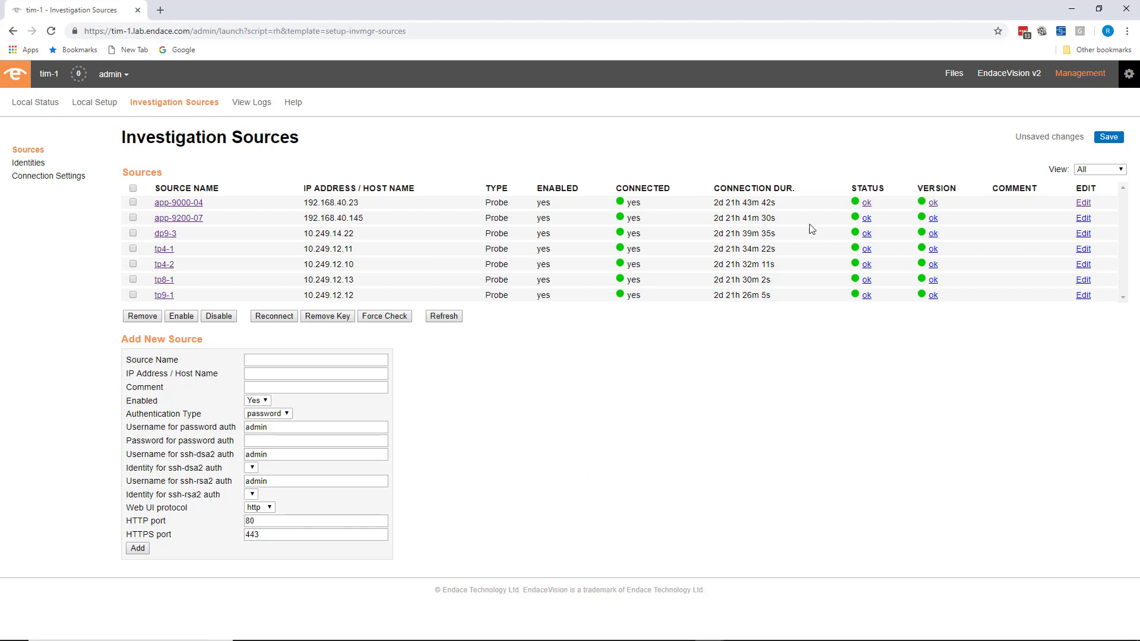
Step: Create a new investigation in EndaceVision and name it "OSm 6.5"
{"action": "left_click", "coordinate": [1025, 76]}
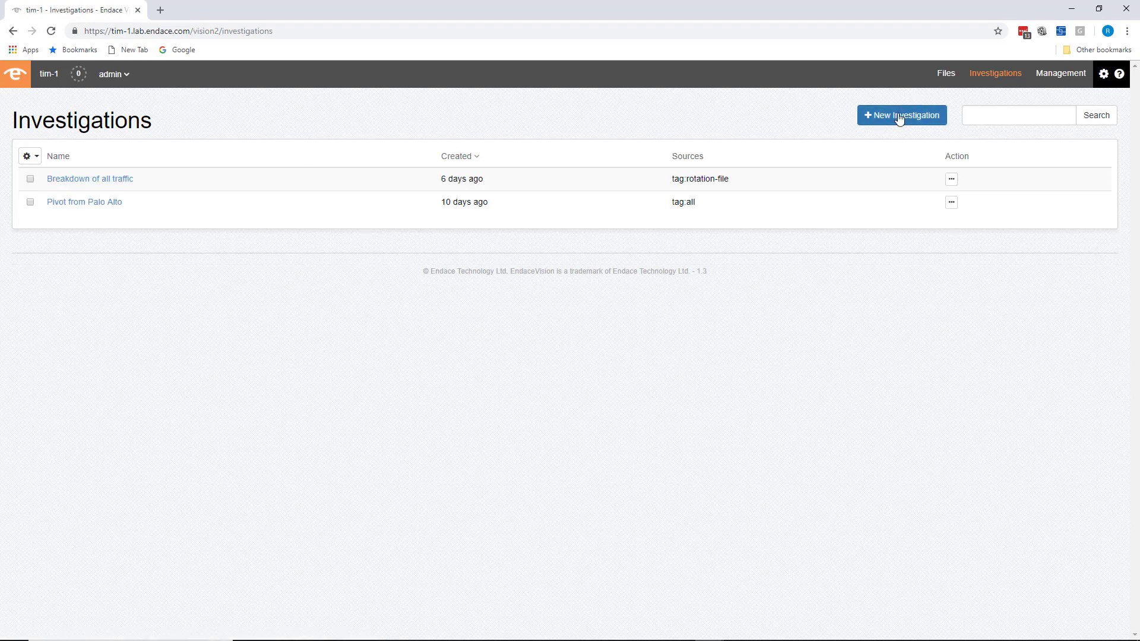
{"action": "left_click", "coordinate": [899, 116]}
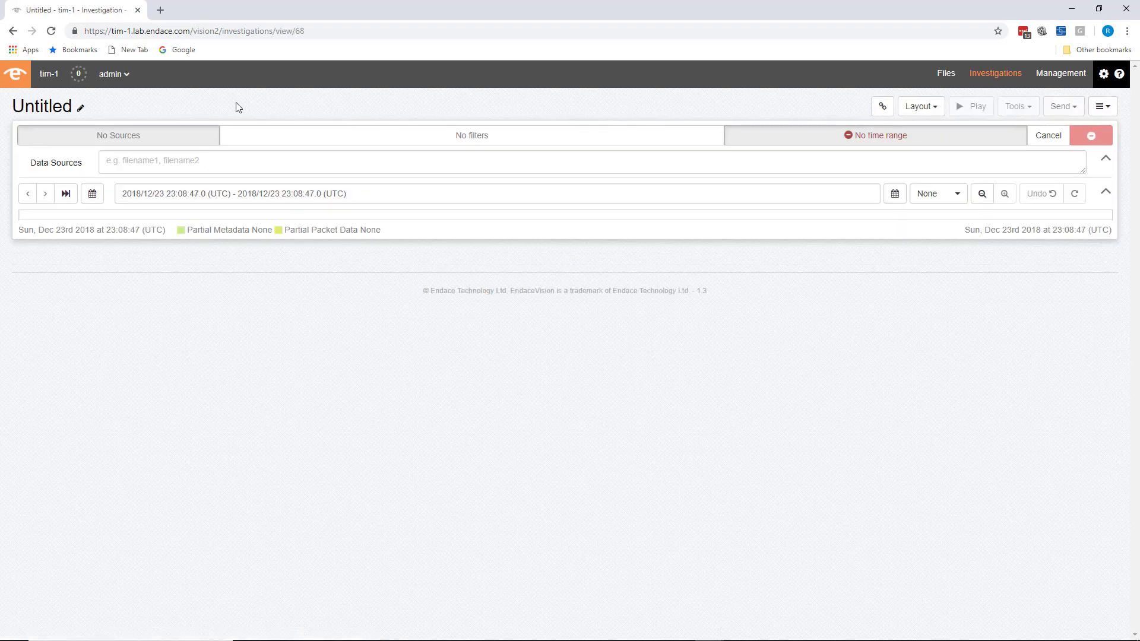
{"action": "left_click", "coordinate": [81, 108]}
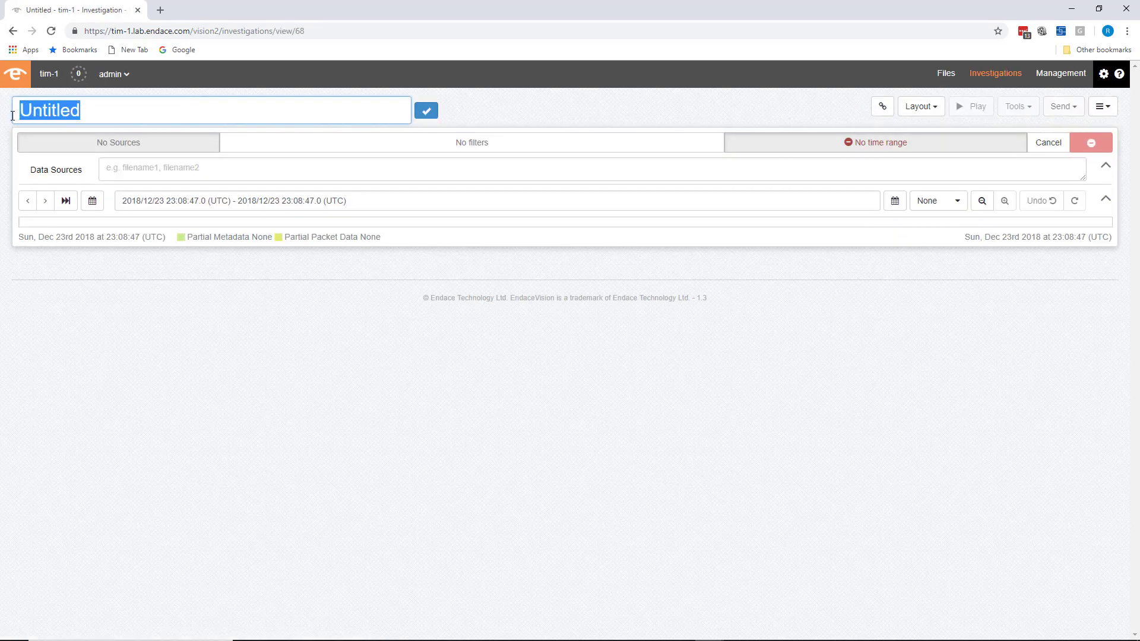
{"action": "type", "text": "OSm 6.5"}
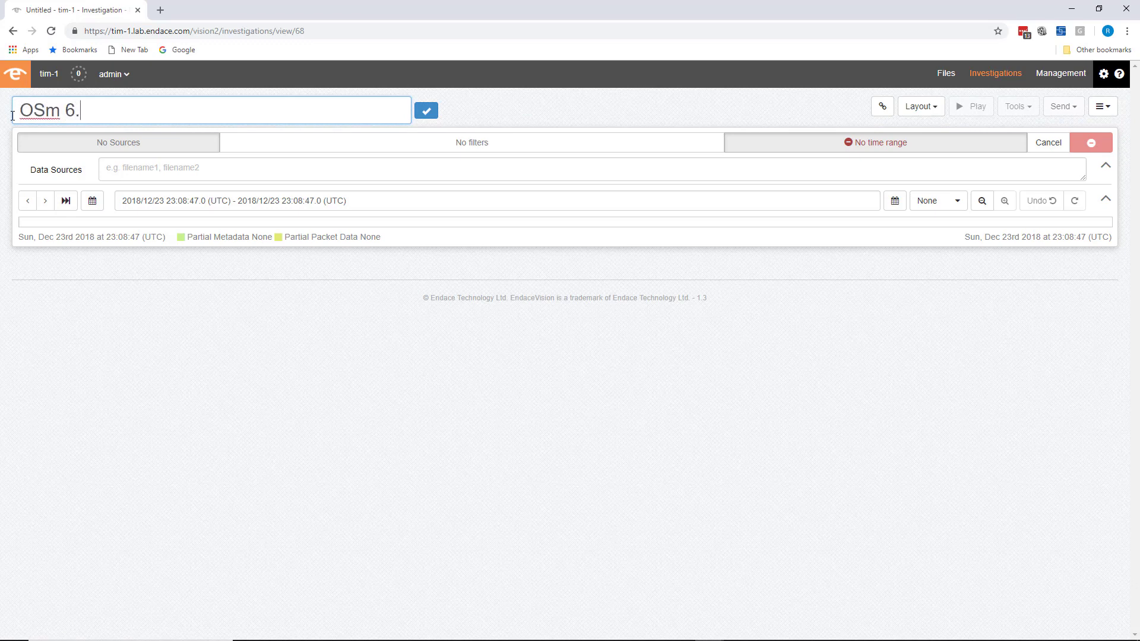
{"action": "key", "text": "Return"}
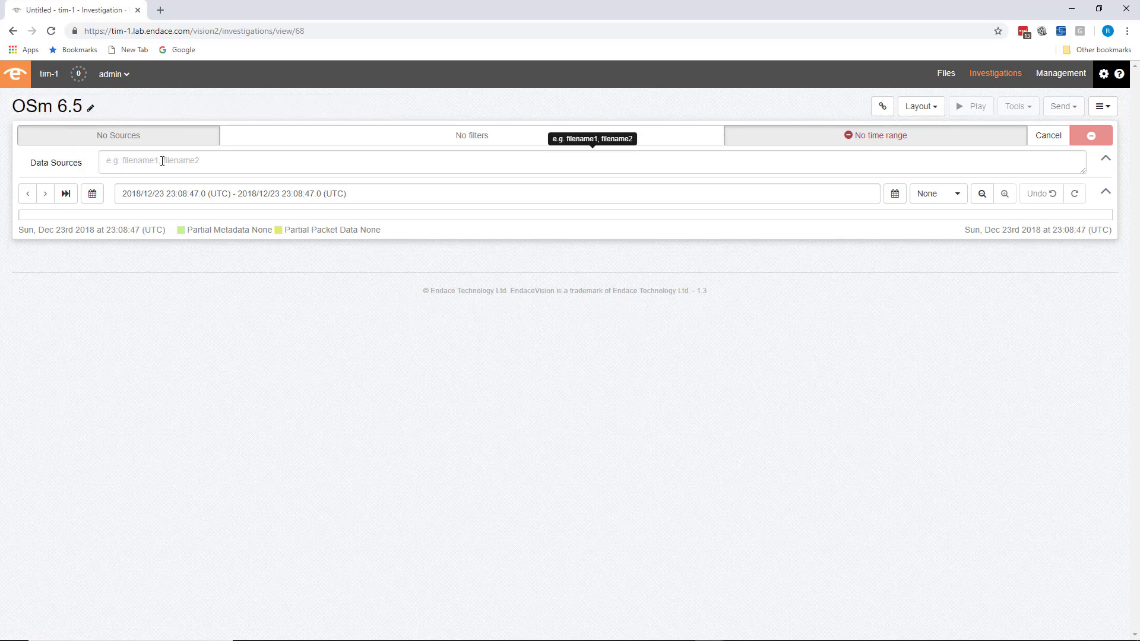
Step: Choose tag:rotation-file as the data source and select the timeline from about 15 December 2018 to its end
{"action": "left_click", "coordinate": [159, 160]}
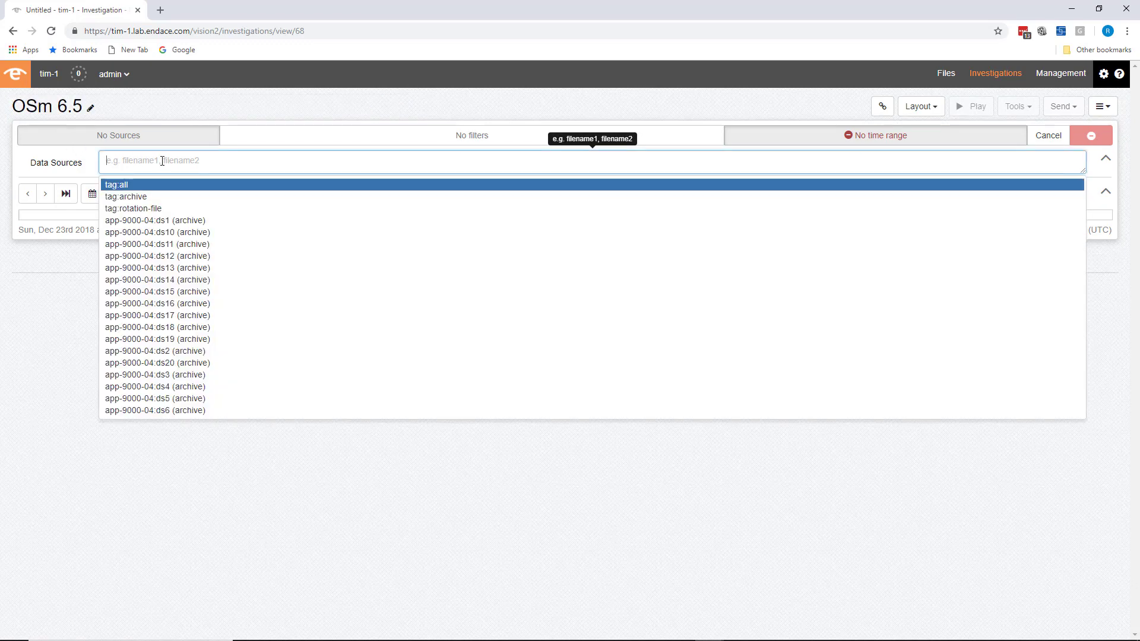
{"action": "left_click", "coordinate": [143, 209]}
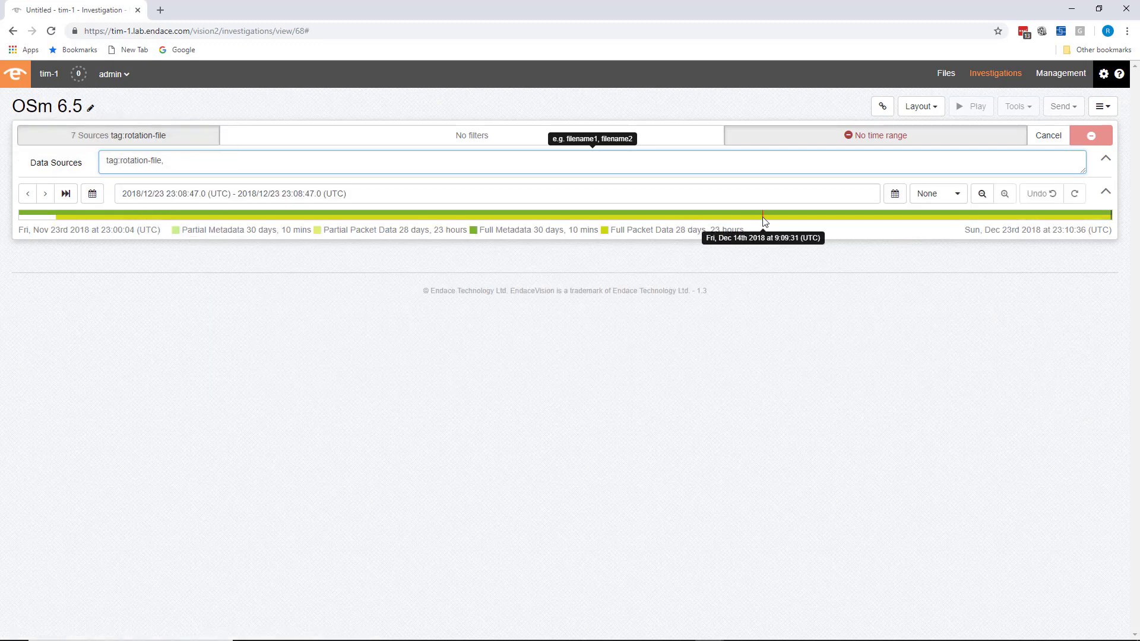
{"action": "left_click_drag", "start_coordinate": [796, 223], "coordinate": [1118, 224]}
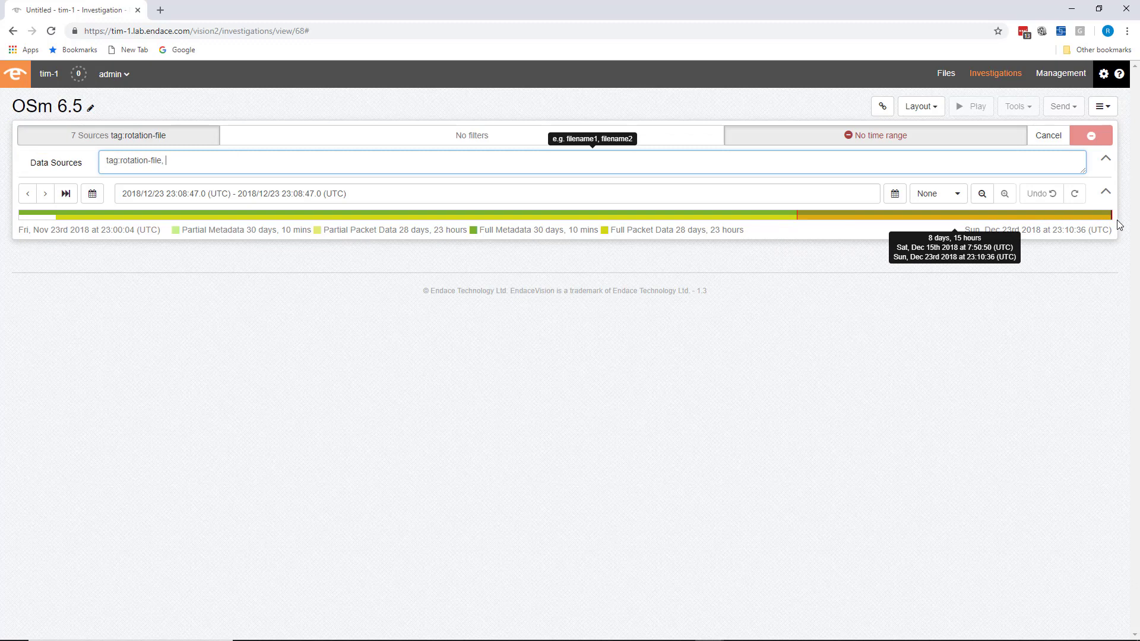
Step: Set the start time of the range to 0:00:00.0 on 15 December 2018 and apply the investigation settings
{"action": "left_click", "coordinate": [92, 193]}
{"action": "left_click", "coordinate": [39, 373]}
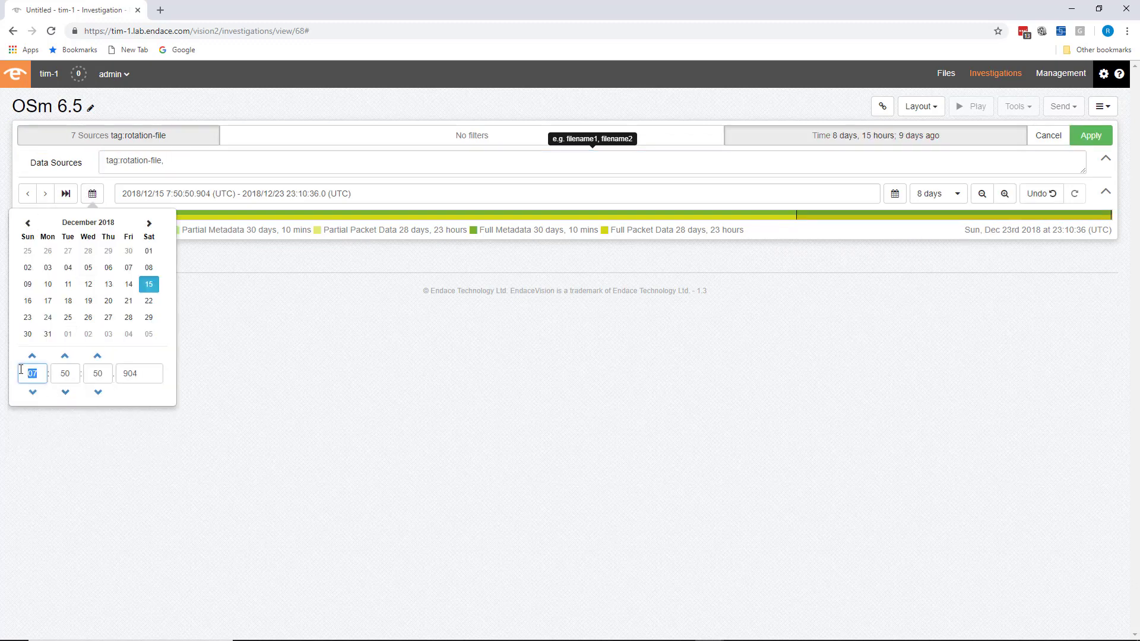
{"action": "key", "text": "BackSpace"}
{"action": "left_click", "coordinate": [65, 374]}
{"action": "key", "text": "BackSpace"}
{"action": "left_click", "coordinate": [84, 374]}
{"action": "key", "text": "BackSpace"}
{"action": "key", "text": "BackSpace"}
{"action": "double_click", "coordinate": [117, 378]}
{"action": "type", "text": "0"}
{"action": "left_click", "coordinate": [256, 416]}
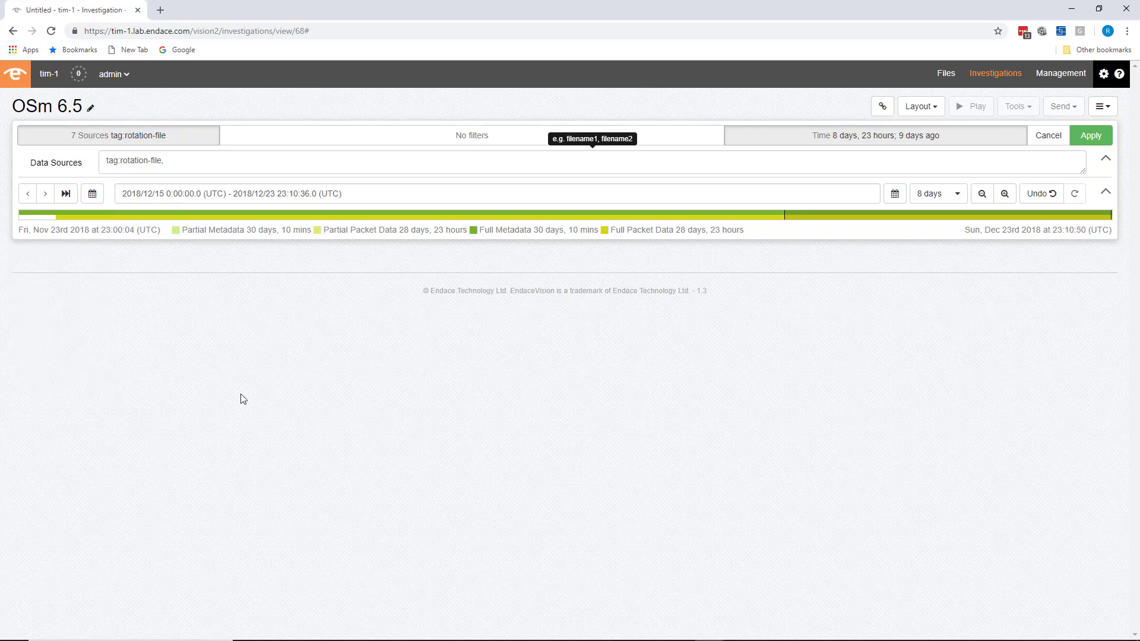
{"action": "left_click", "coordinate": [1090, 136]}
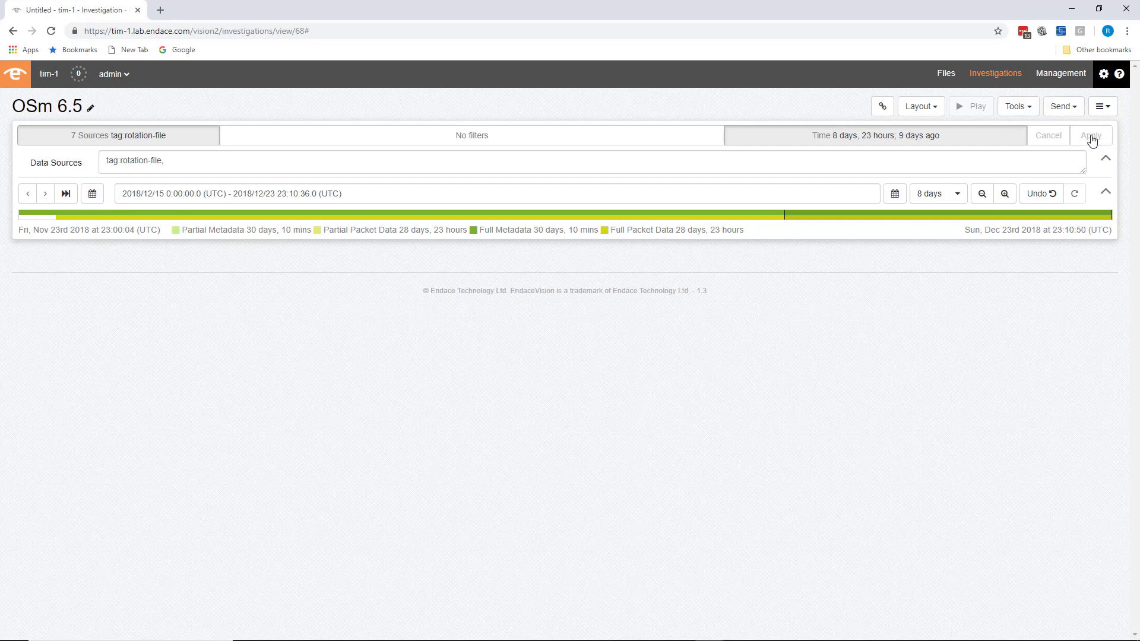
Step: Add a Traffic Breakdown visualization to the investigation and break it down by Application
{"action": "left_click", "coordinate": [1017, 106]}
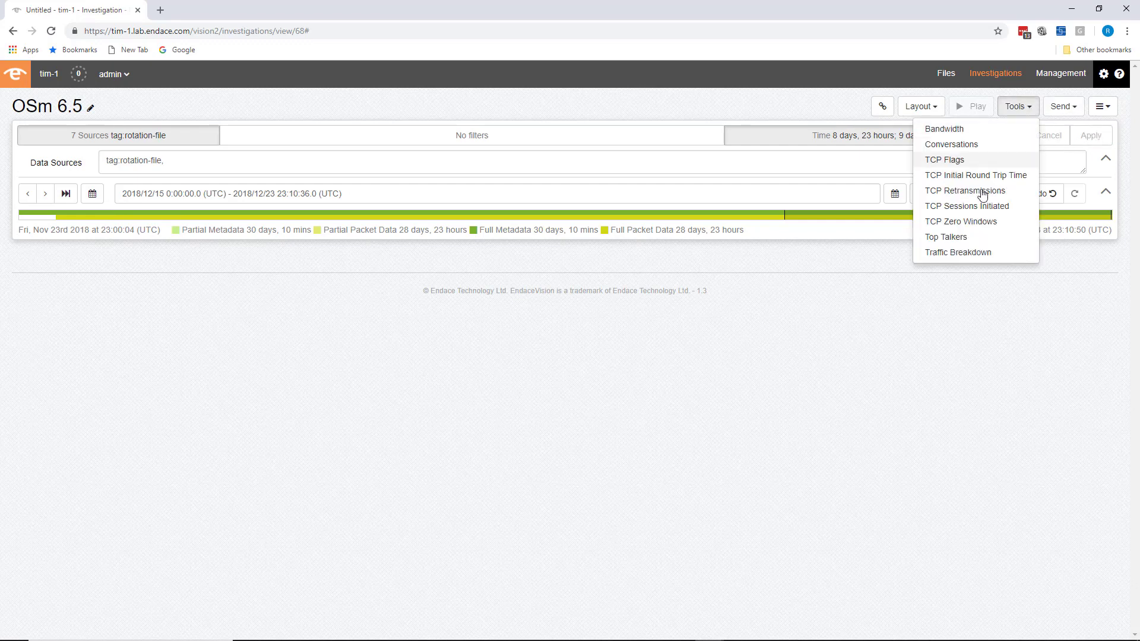
{"action": "left_click", "coordinate": [953, 252]}
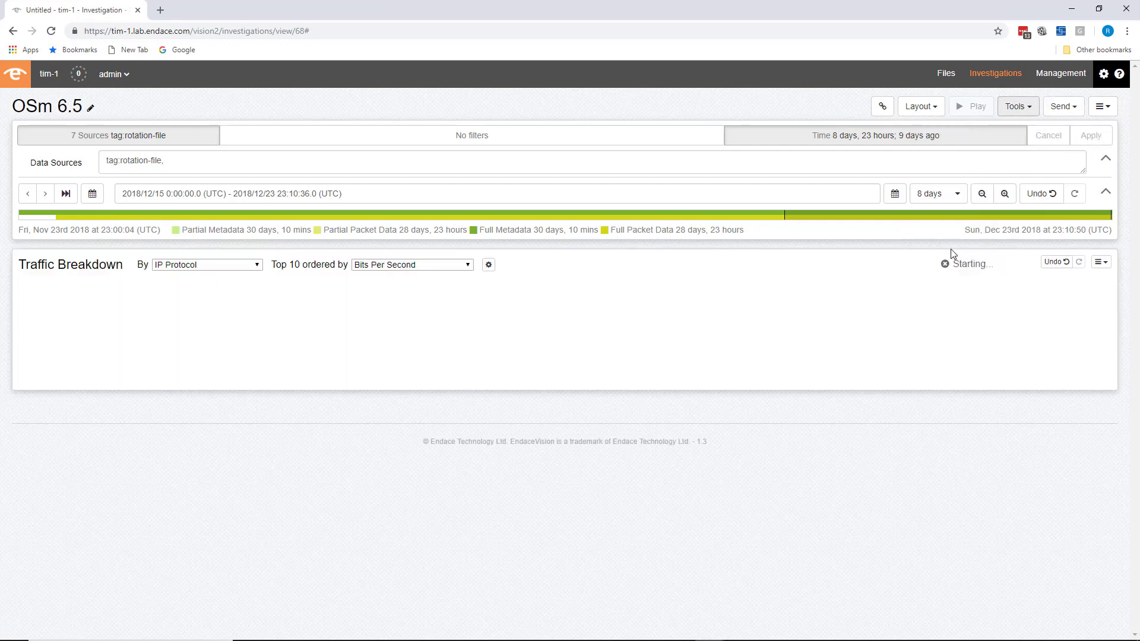
{"action": "left_click", "coordinate": [258, 264]}
{"action": "left_click", "coordinate": [223, 290]}
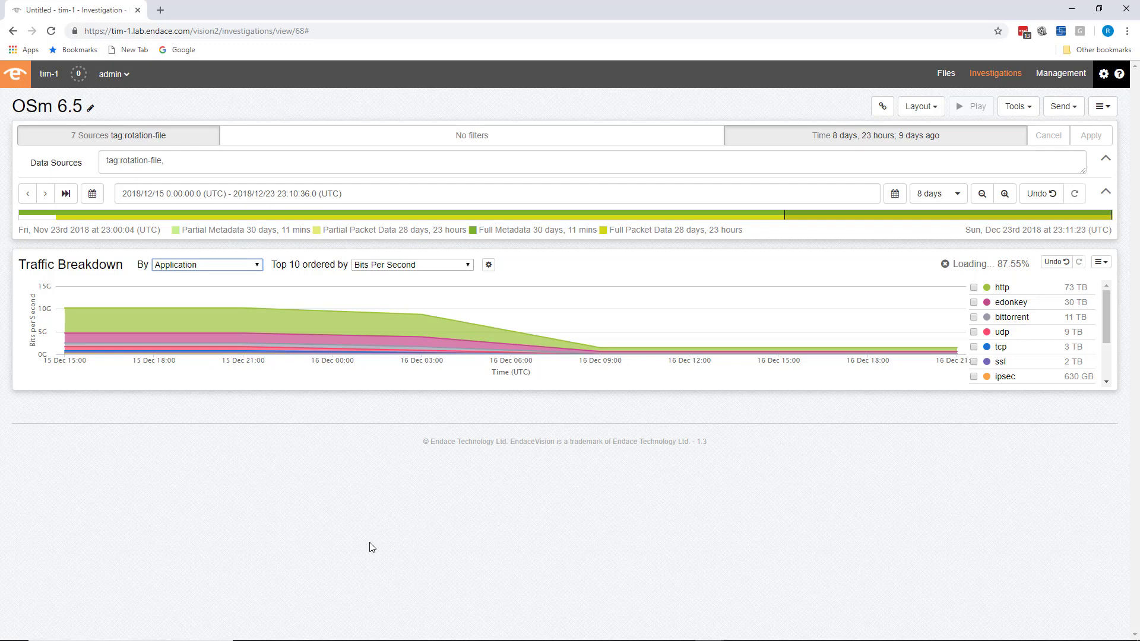
Step: Switch to the "Breakdown of all traffic" investigation and look through its full list of applications
{"action": "key", "text": "alt+Tab"}
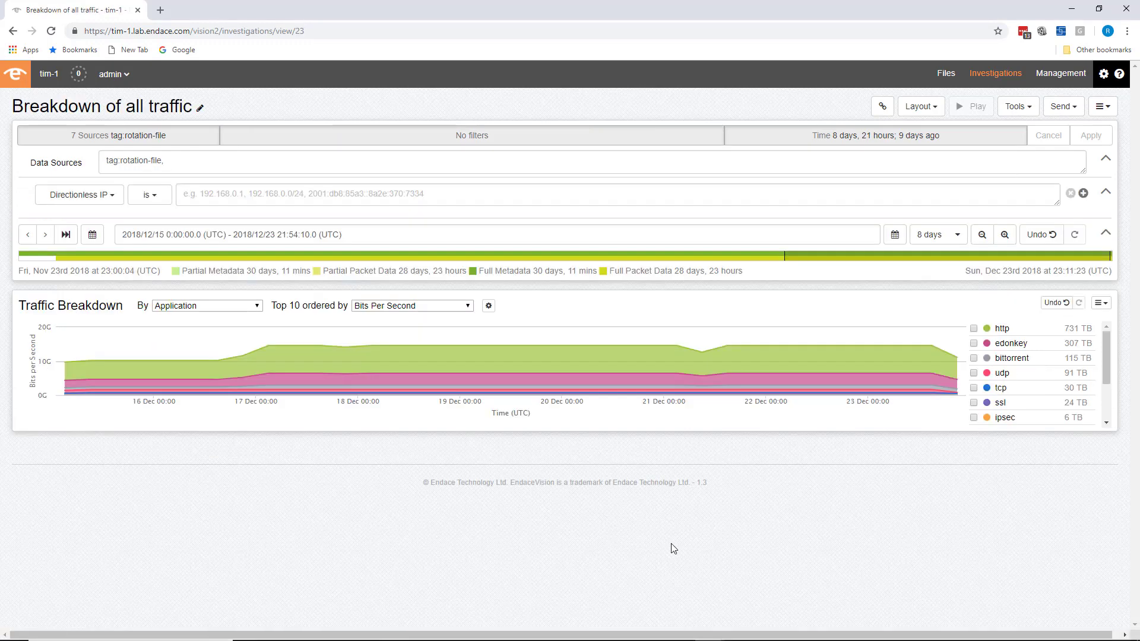
{"action": "scroll", "coordinate": [1105, 340], "scroll_direction": "down", "scroll_amount": 3}
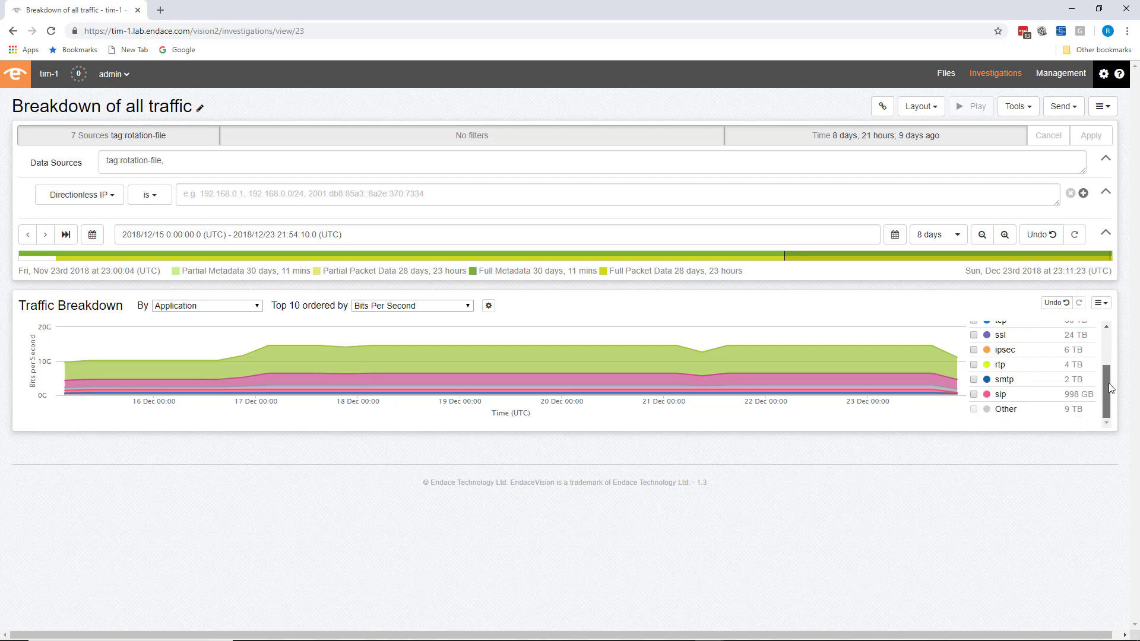
{"action": "left_click_drag", "start_coordinate": [1110, 375], "coordinate": [1107, 337]}
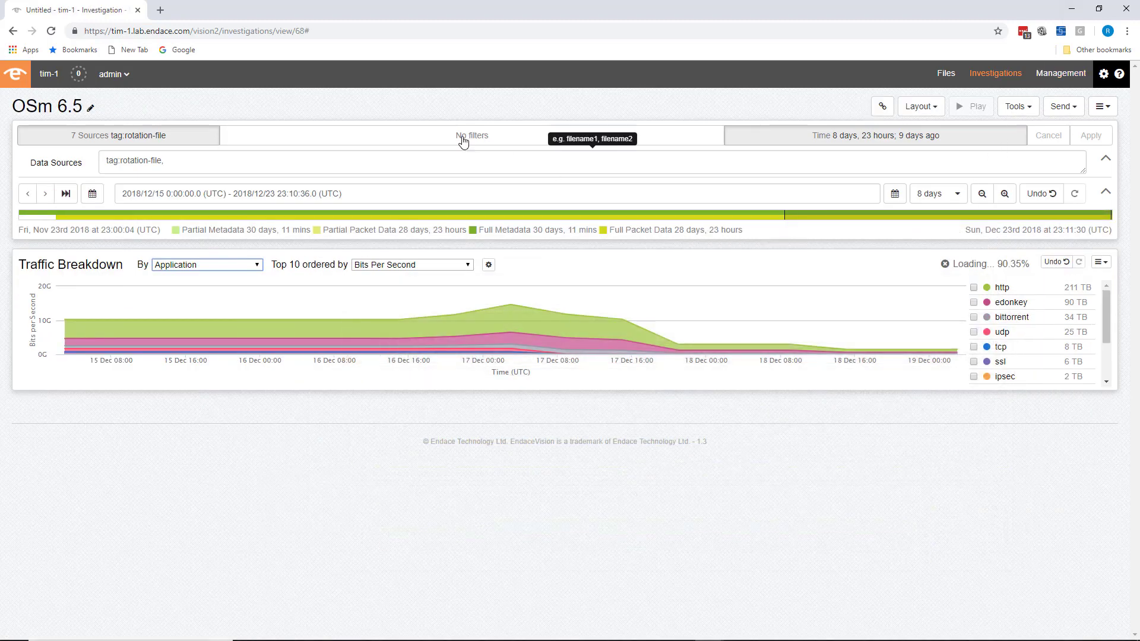
Step: Filter the OSm 6.5 investigation to Directionless IP is 10.1.2.1 and apply the filter
{"action": "left_click", "coordinate": [415, 141]}
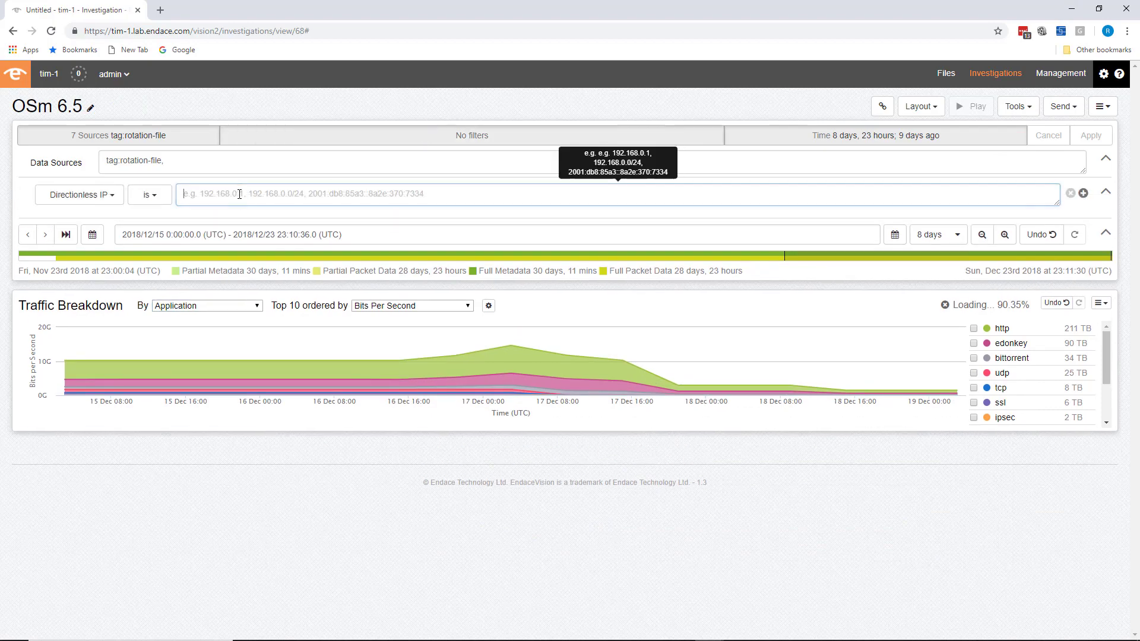
{"action": "type", "text": "10.1.2"}
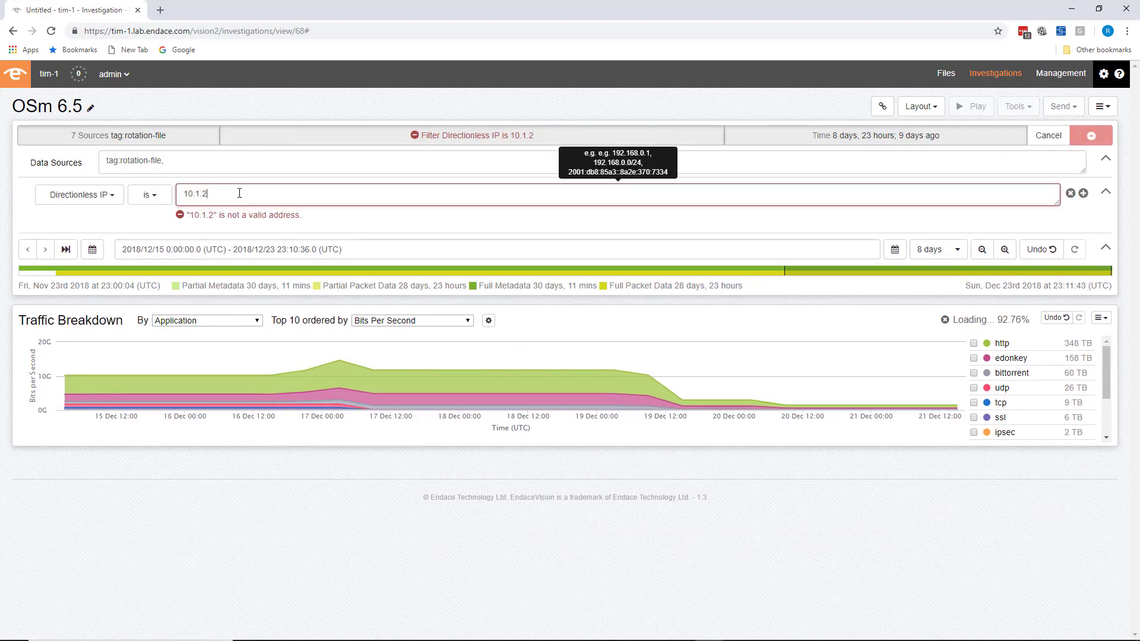
{"action": "type", "text": ".1"}
{"action": "key", "text": "Return"}
{"action": "key", "text": "BackSpace"}
{"action": "left_click", "coordinate": [1090, 136]}
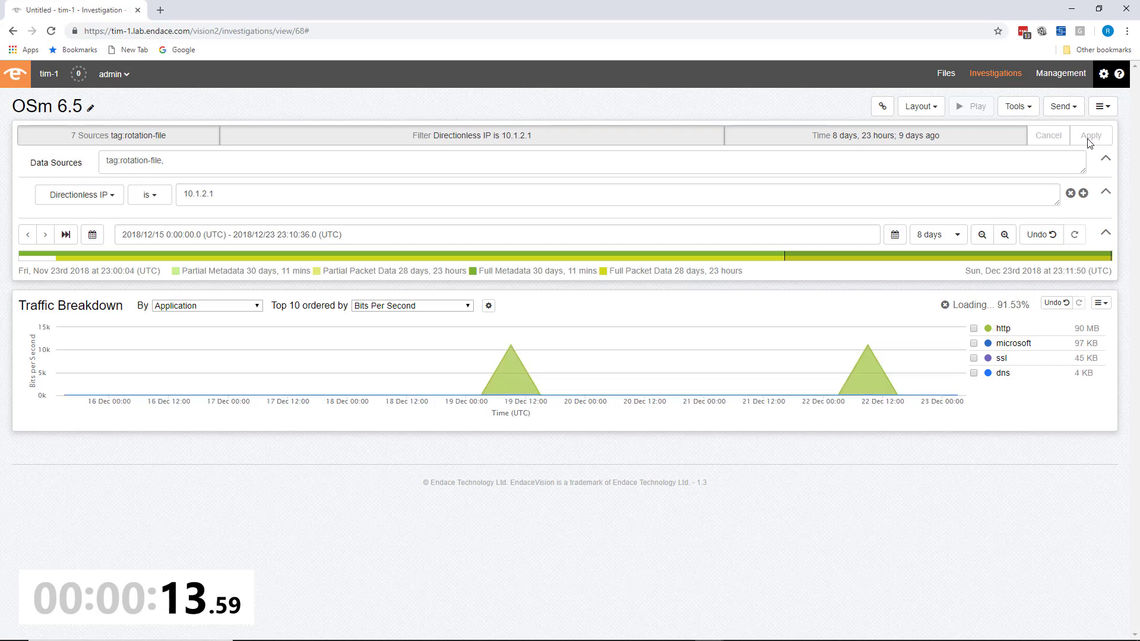
Step: Hide the http, microsoft and ssl series one by one to examine the smaller traffic, and show them all again
{"action": "left_click", "coordinate": [993, 330]}
{"action": "left_click", "coordinate": [990, 343]}
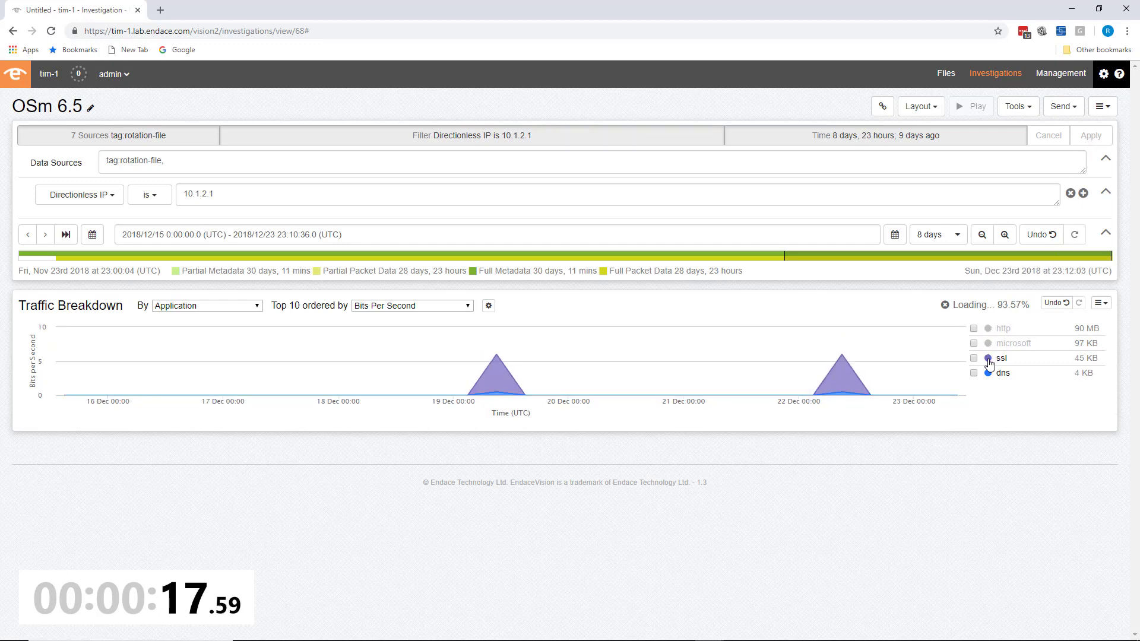
{"action": "left_click", "coordinate": [989, 359]}
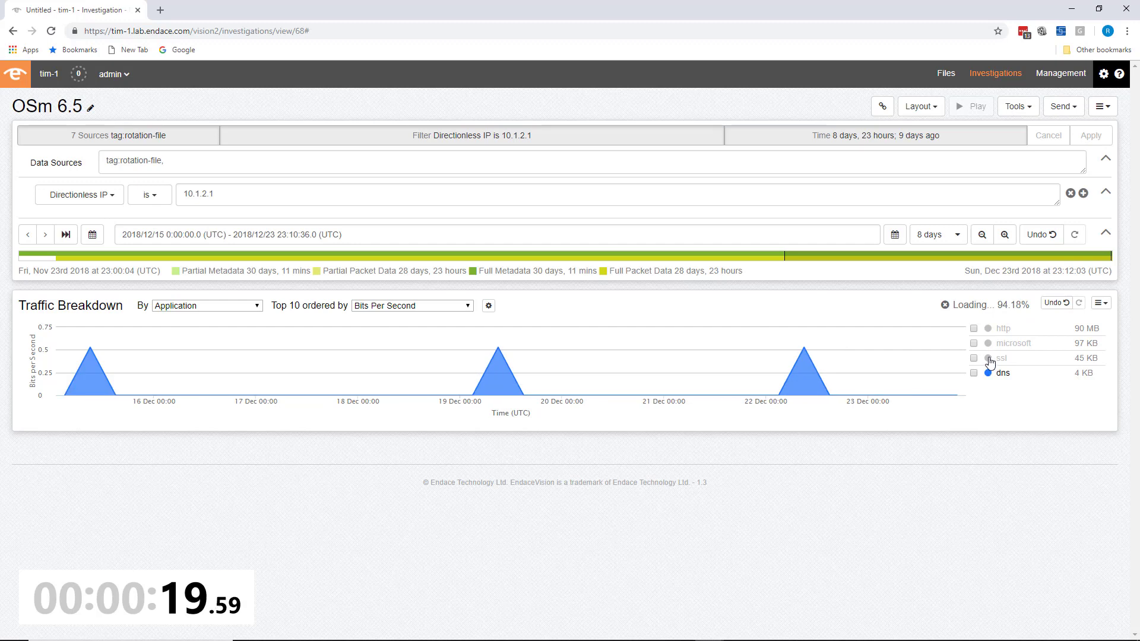
{"action": "left_click", "coordinate": [989, 360]}
{"action": "left_click", "coordinate": [988, 344]}
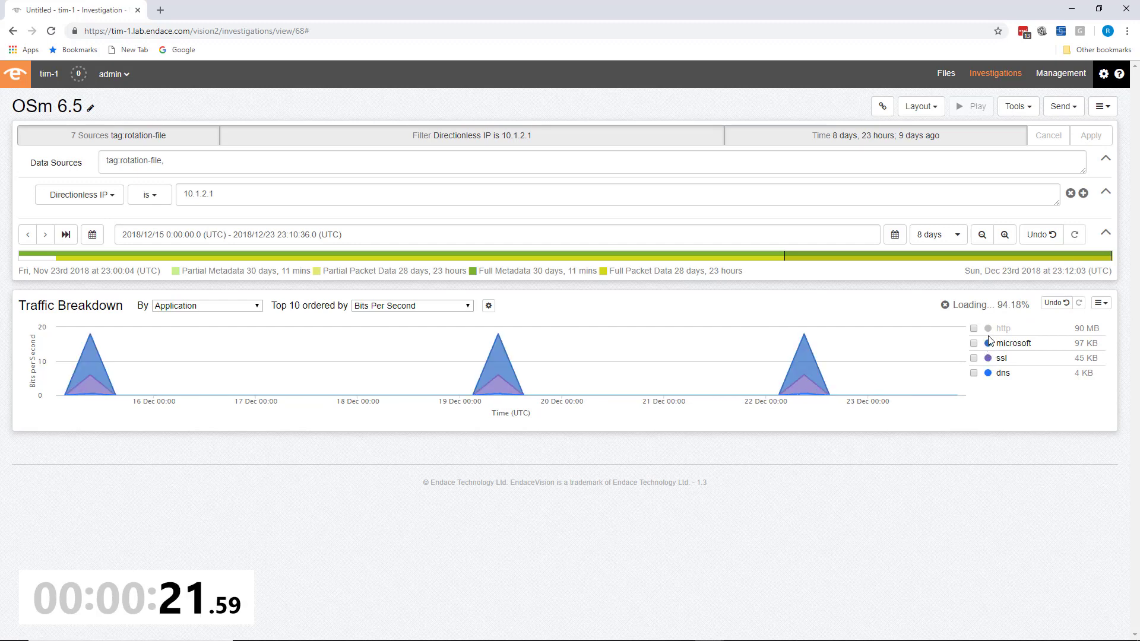
{"action": "left_click", "coordinate": [989, 330]}
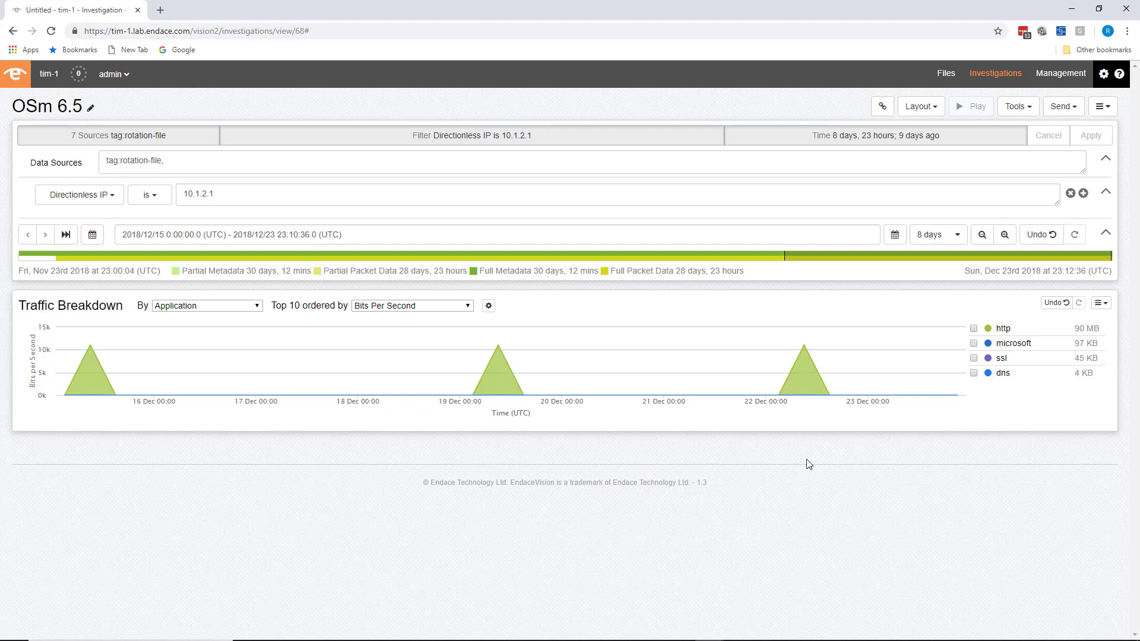
Step: Narrow the range to about 14 hours around the first spike and download its packets as .pcap, entering a filename containing the person's name
{"action": "mouse_move", "coordinate": [63, 389]}
{"action": "left_click_drag", "start_coordinate": [63, 389], "coordinate": [122, 394]}
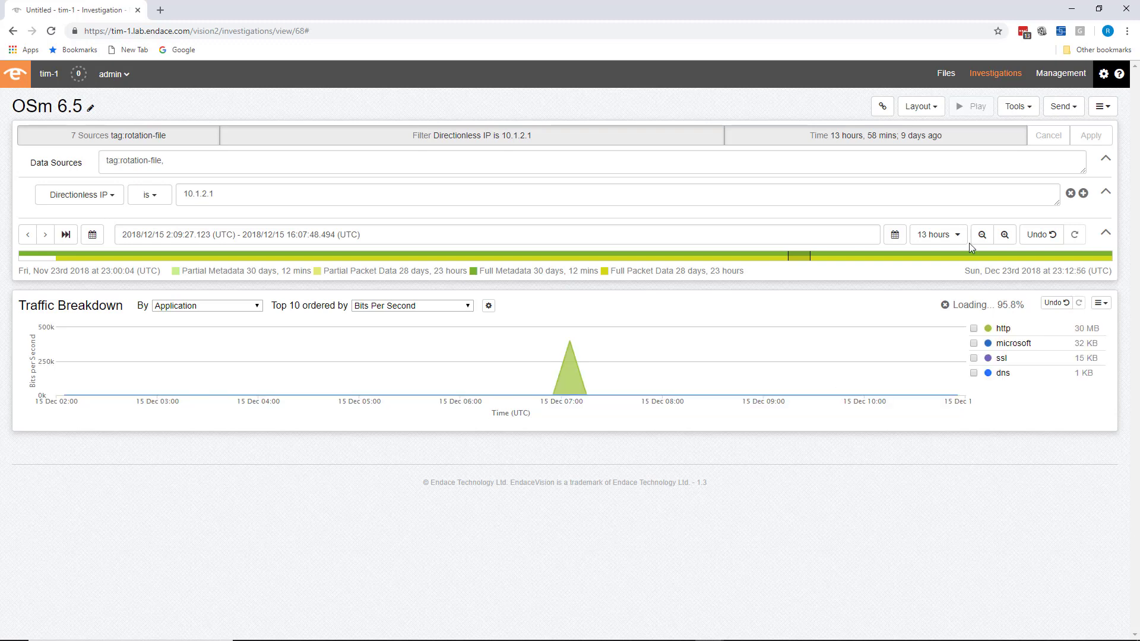
{"action": "left_click", "coordinate": [1063, 109]}
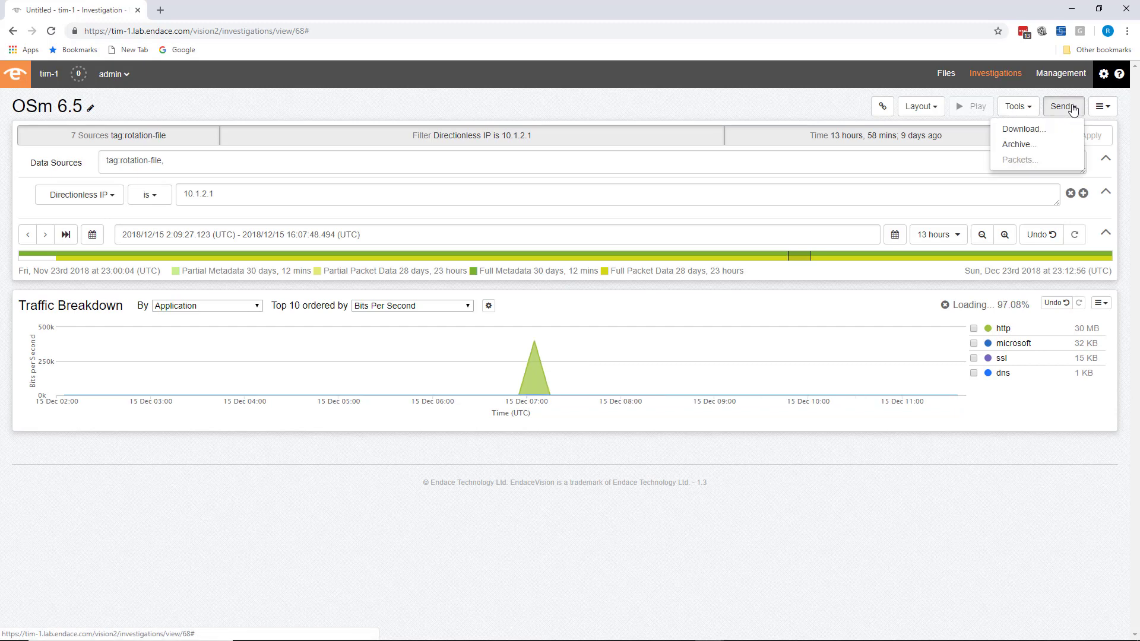
{"action": "left_click", "coordinate": [1040, 130]}
{"action": "left_click", "coordinate": [526, 142]}
{"action": "type", "text": "Robs Pa"}
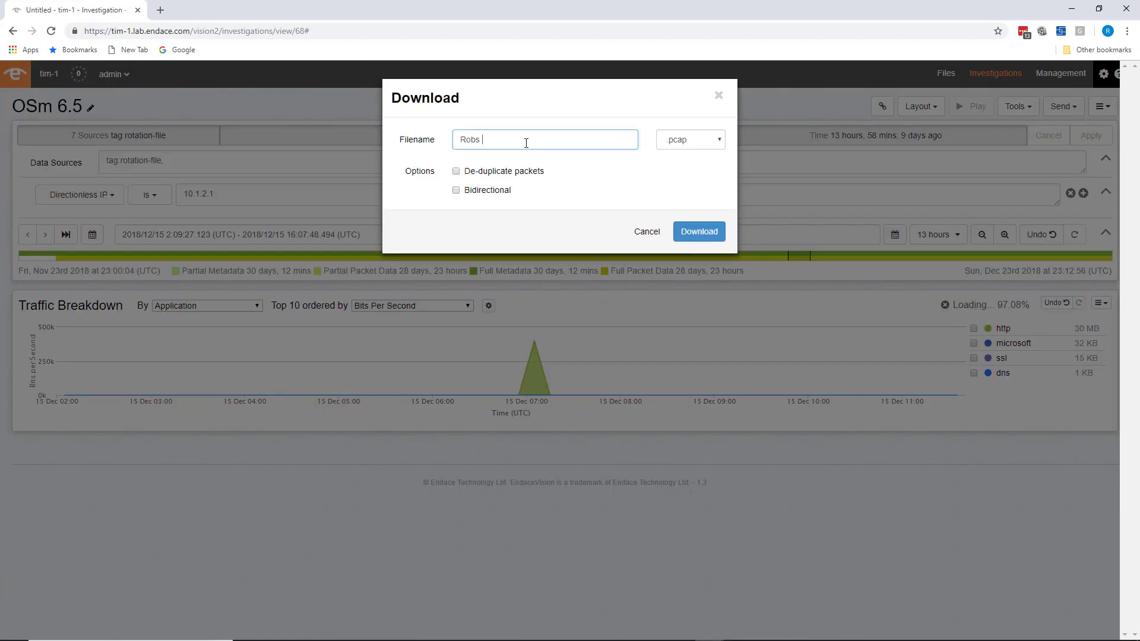
{"action": "type", "text": "cket"}
{"action": "key", "text": "Return"}
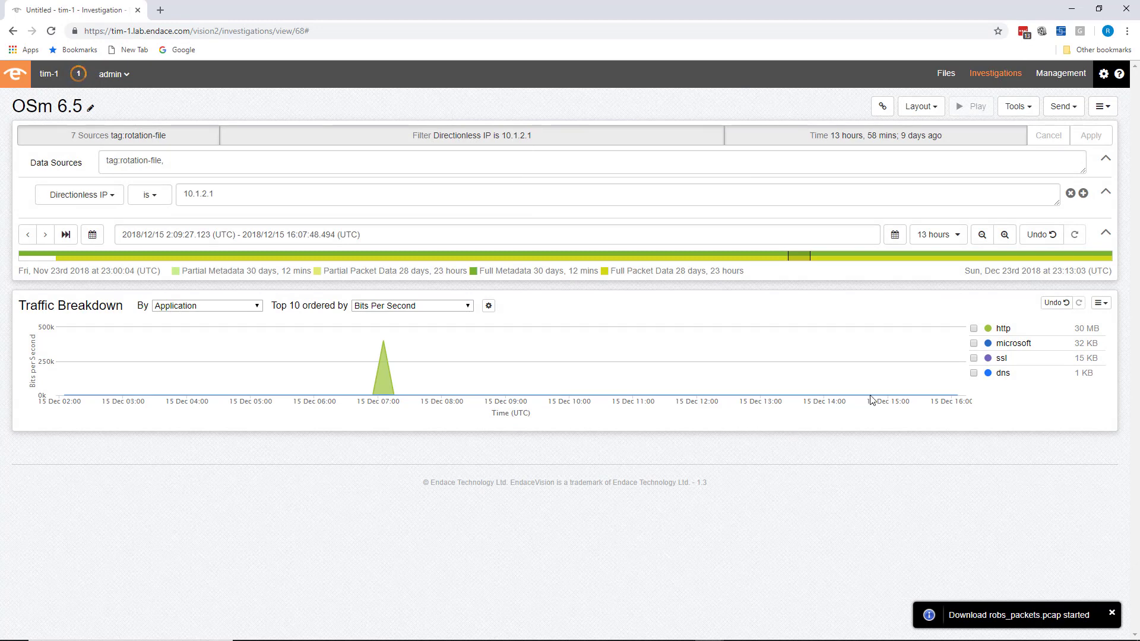
Step: Break the traffic down by Server IP Address and add a Conversations view to the investigation
{"action": "left_click", "coordinate": [250, 306]}
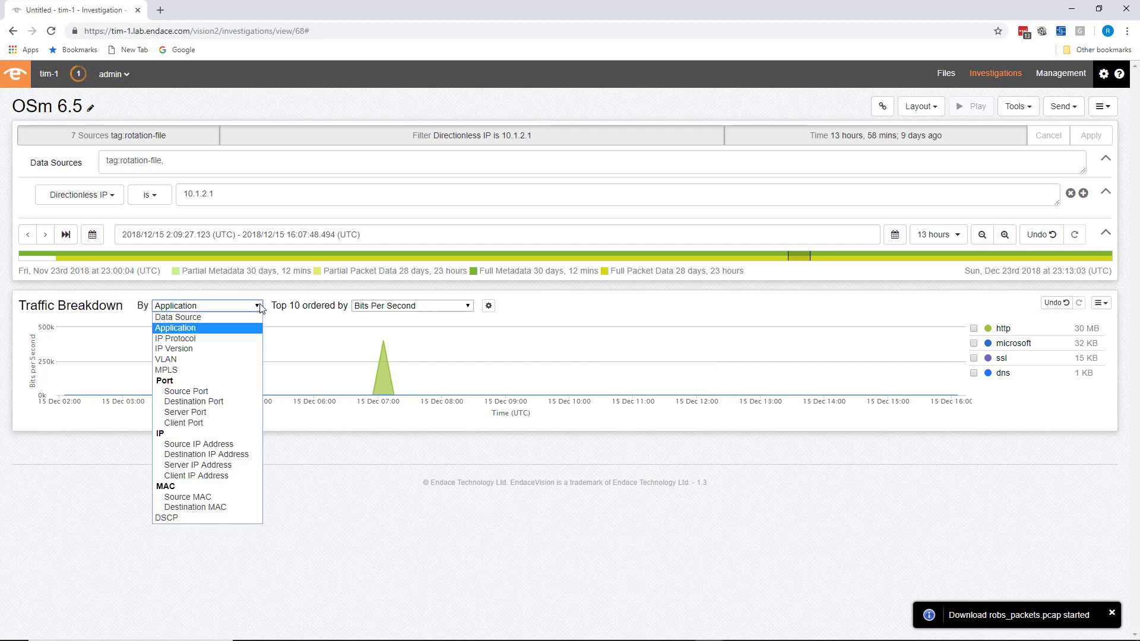
{"action": "left_click", "coordinate": [200, 464]}
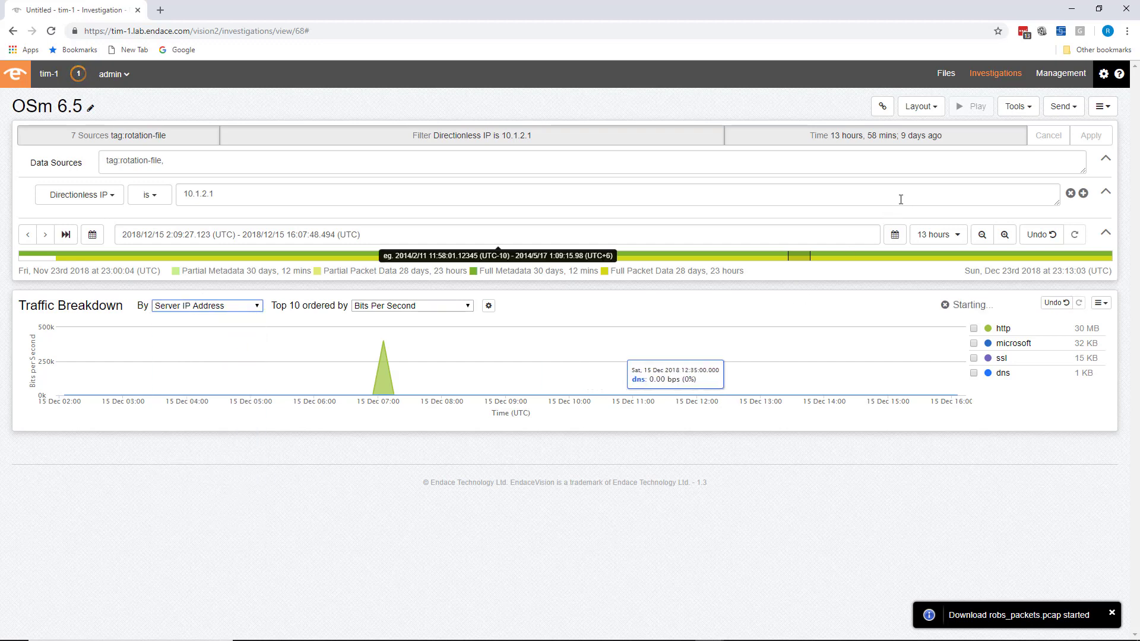
{"action": "left_click", "coordinate": [1027, 113]}
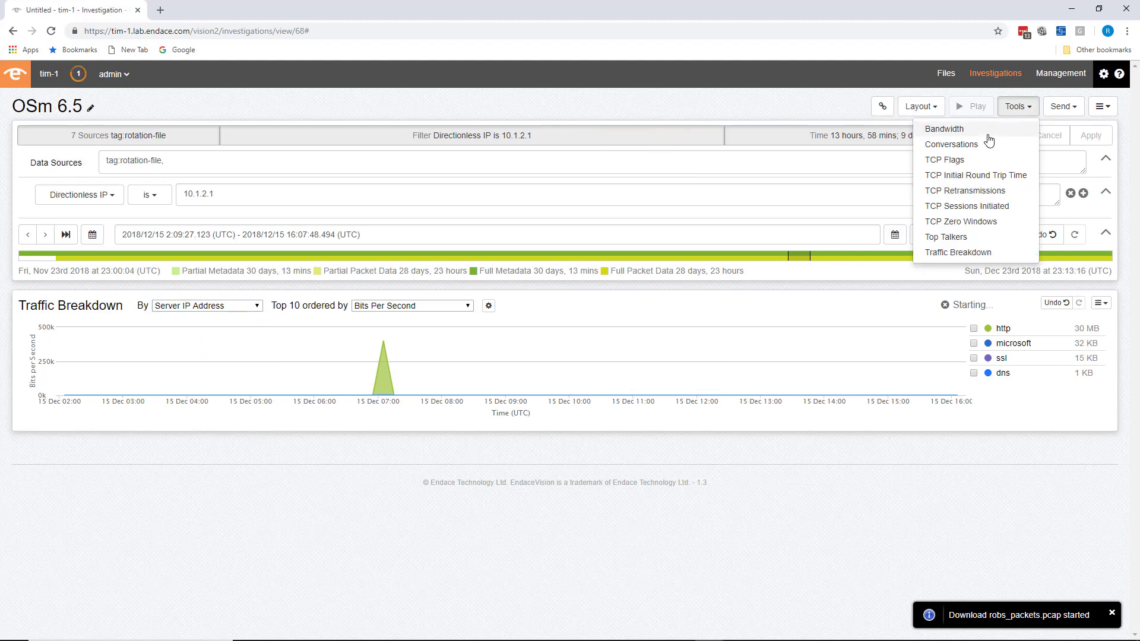
{"action": "left_click", "coordinate": [974, 145]}
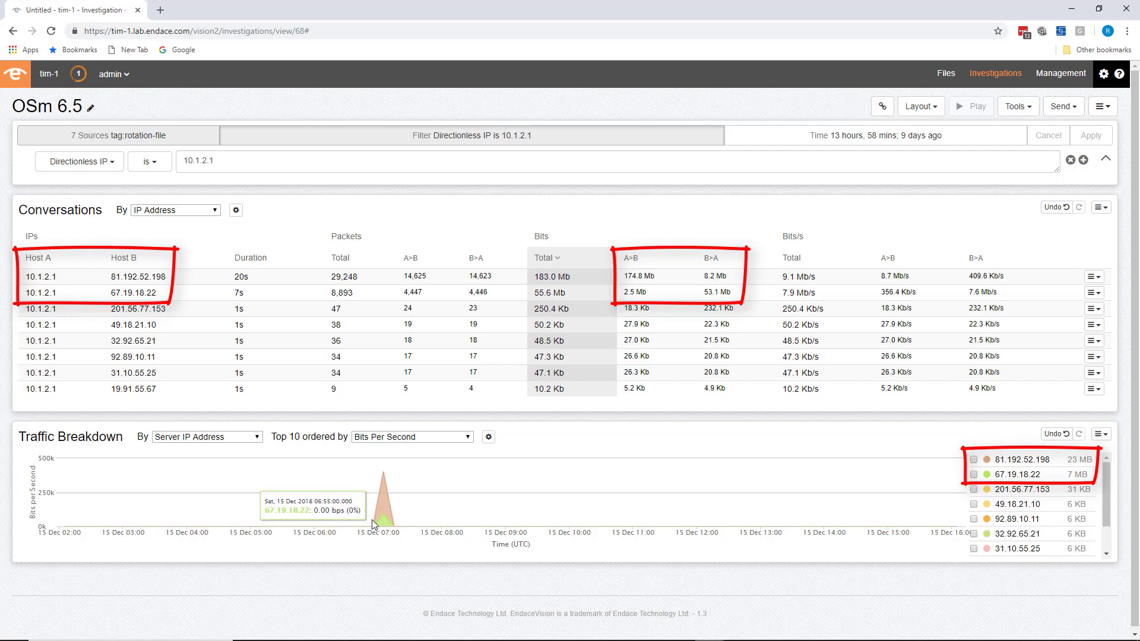
Step: Narrow the Traffic Breakdown to the 07:00 spike on 15 December, first to about 25 minutes and further to about 1 minute
{"action": "left_click_drag", "start_coordinate": [396, 527], "coordinate": [372, 528]}
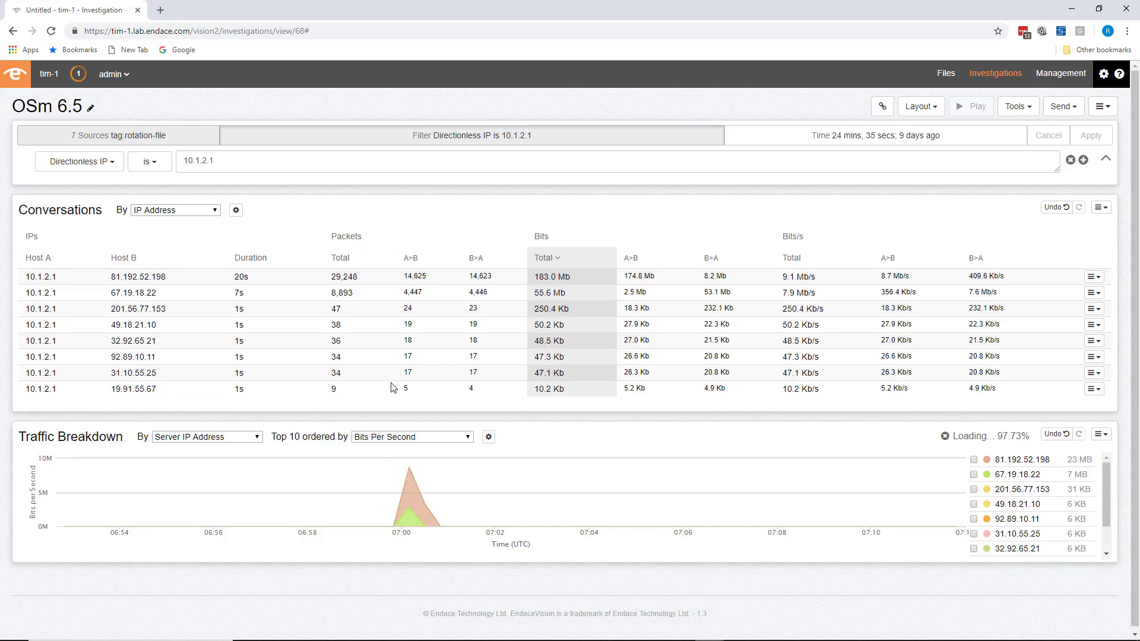
{"action": "left_click_drag", "start_coordinate": [391, 510], "coordinate": [451, 525]}
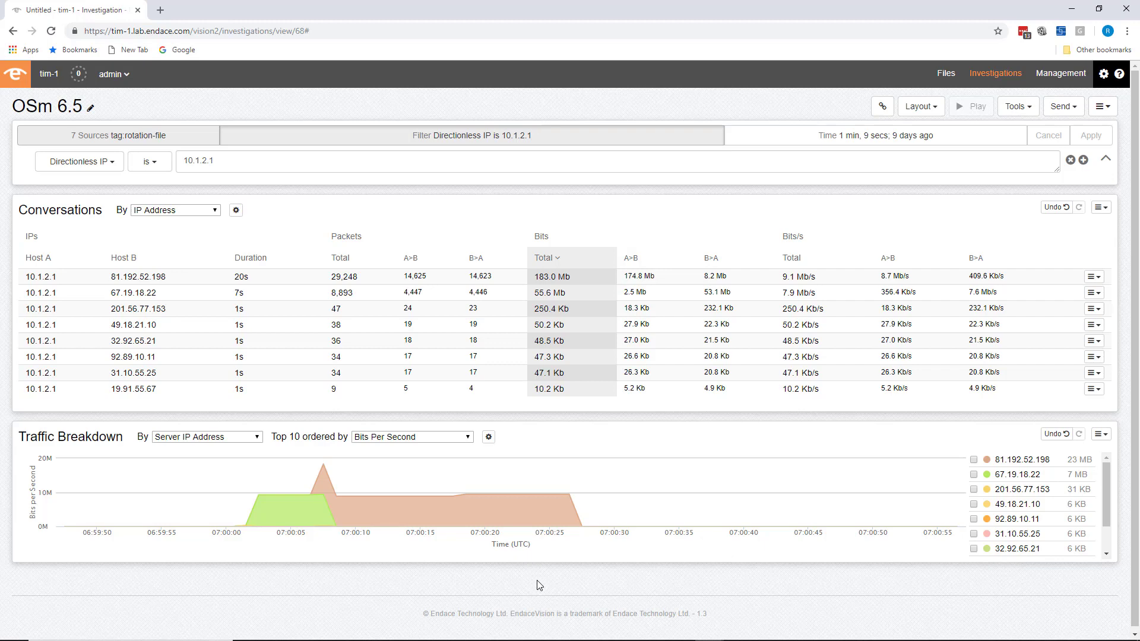
Step: Switch to the Downloads folder, open the downloaded packet capture in Wireshark and filter it by http.request.method == "POST"
{"action": "key", "text": "alt+Tab"}
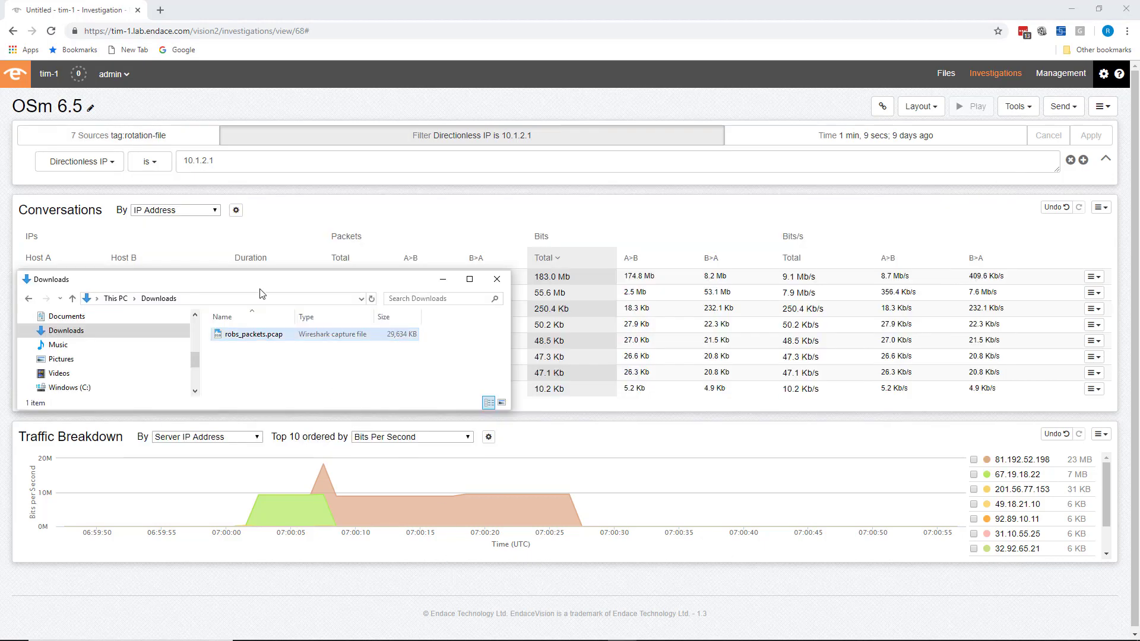
{"action": "left_click", "coordinate": [239, 338]}
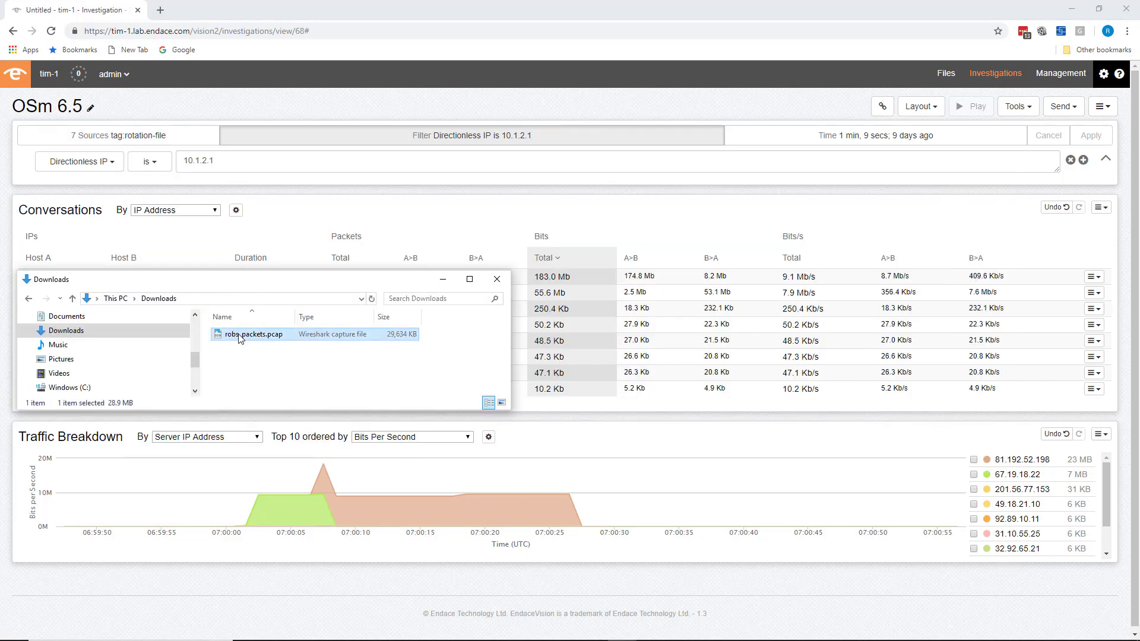
{"action": "double_click", "coordinate": [239, 336]}
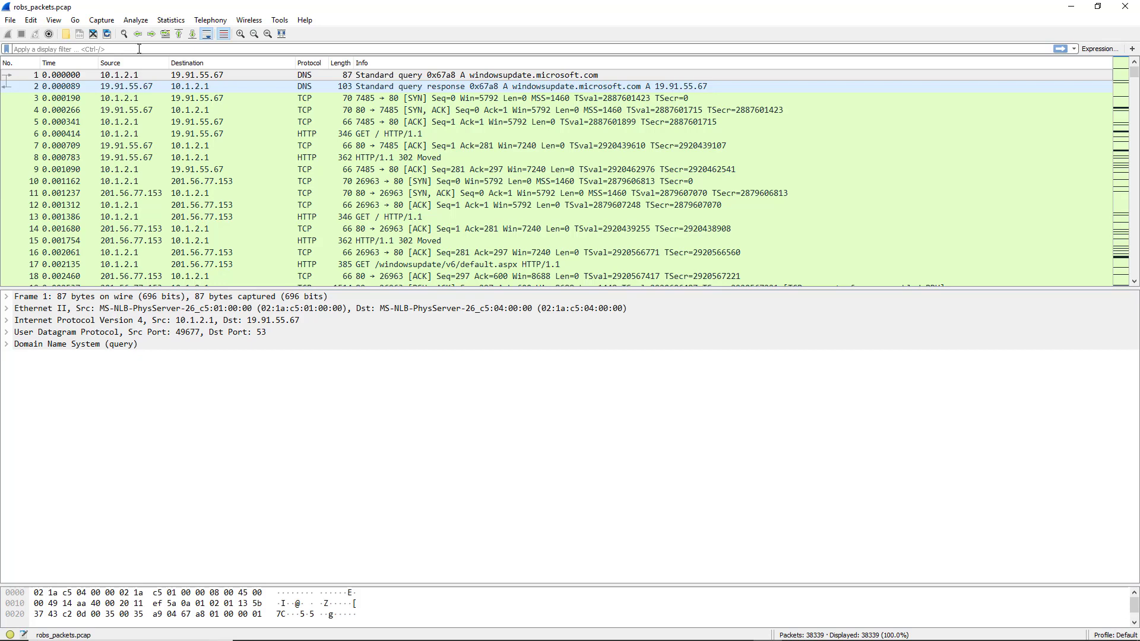
{"action": "type", "text": "http.request.method == \"POST\""}
{"action": "key", "text": "Return"}
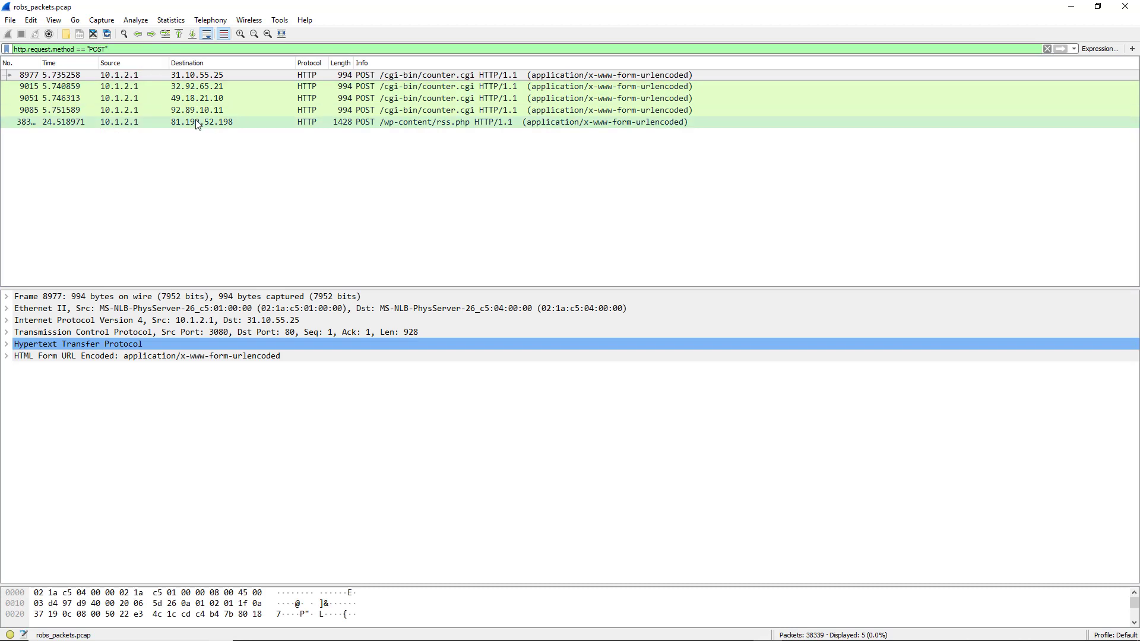
Step: Follow the HTTP stream of the /wp-content/rss.php POST request to 81.192.52.198 and maximize the stream window
{"action": "left_click", "coordinate": [200, 122]}
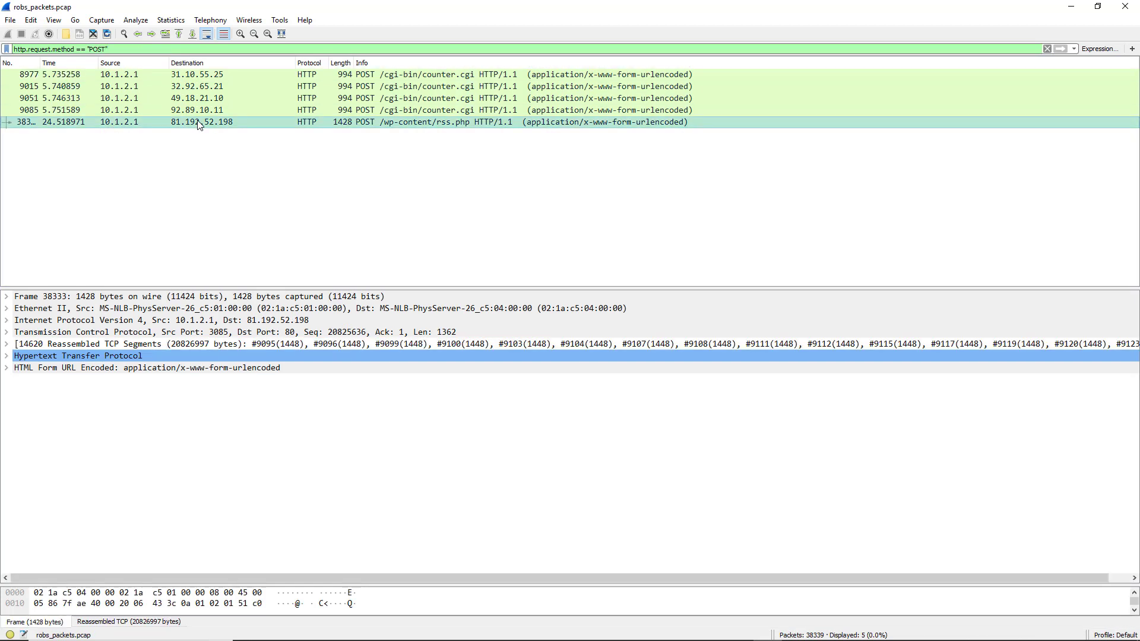
{"action": "right_click", "coordinate": [198, 123]}
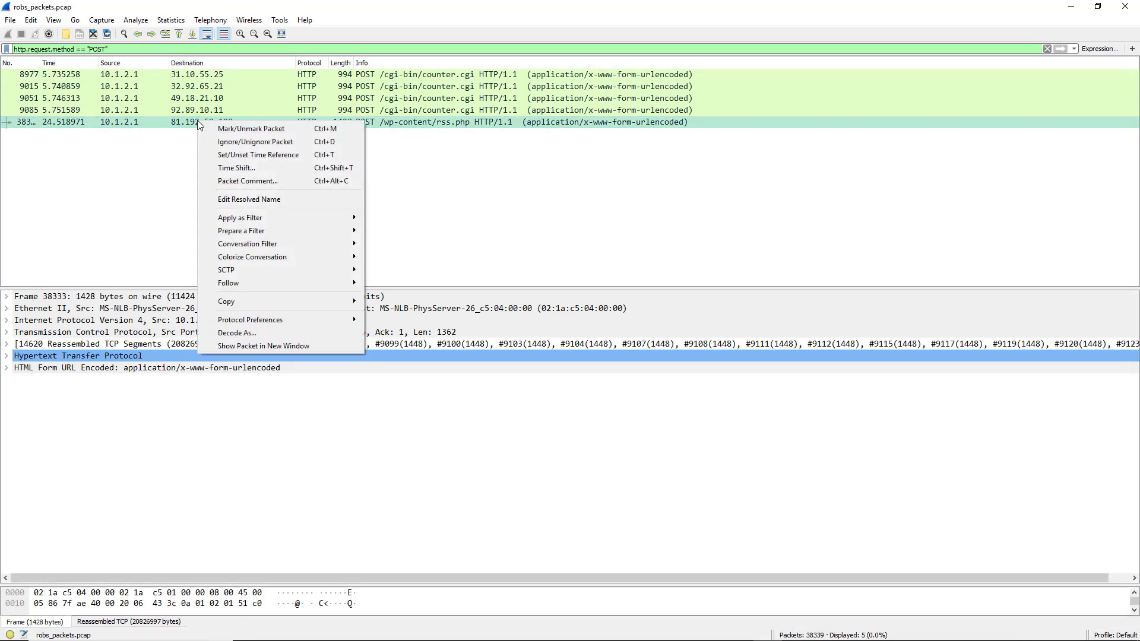
{"action": "mouse_move", "coordinate": [258, 281]}
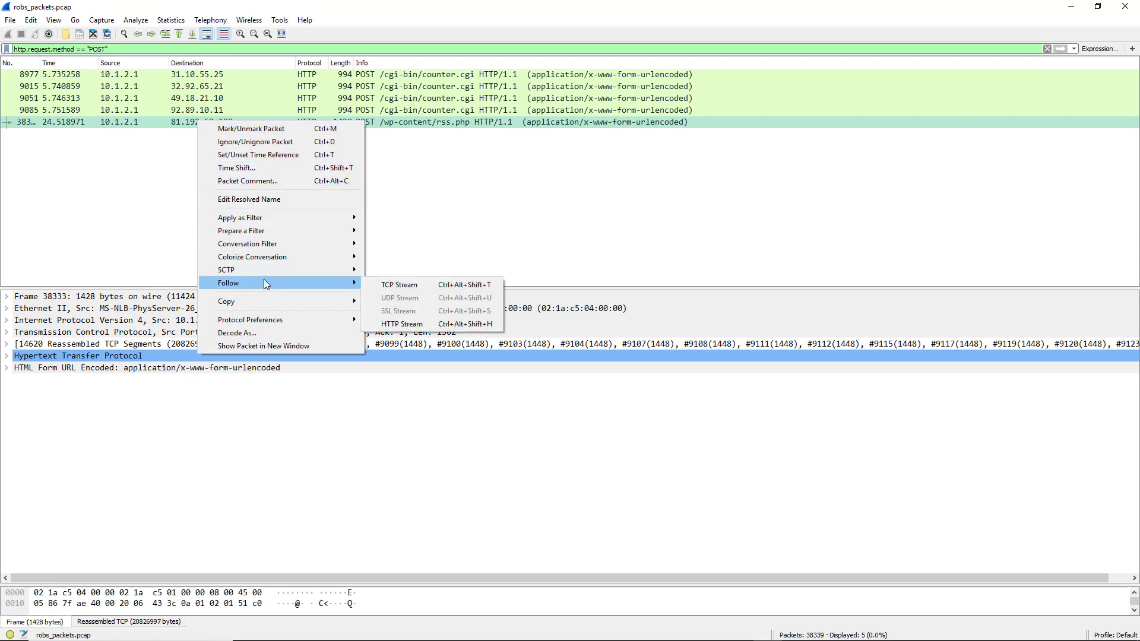
{"action": "left_click", "coordinate": [415, 324]}
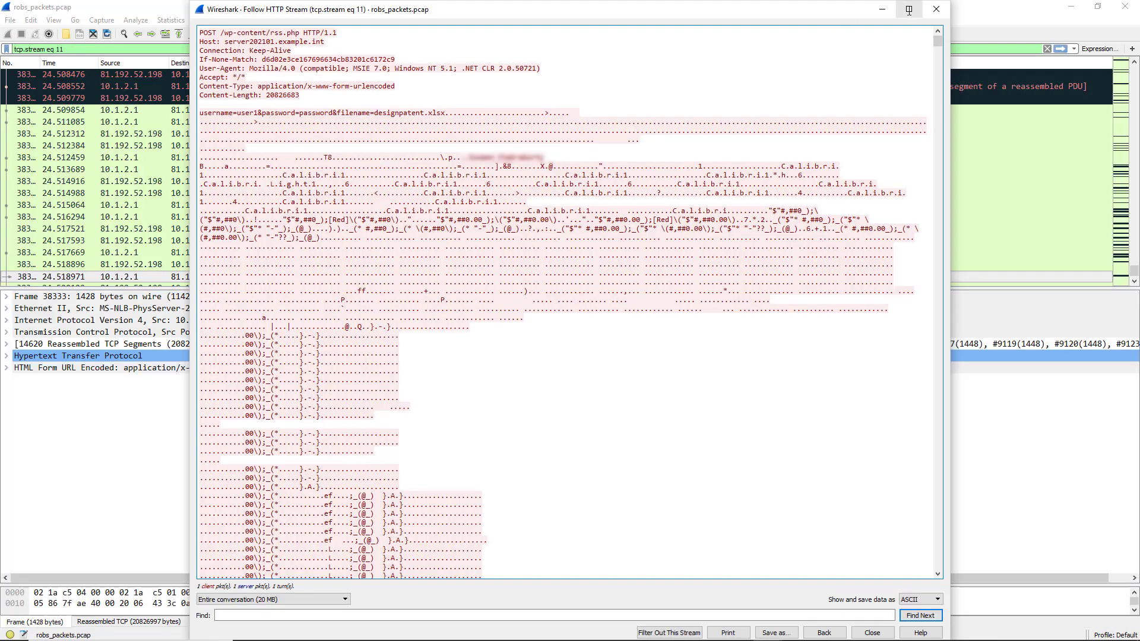
{"action": "left_click", "coordinate": [909, 10]}
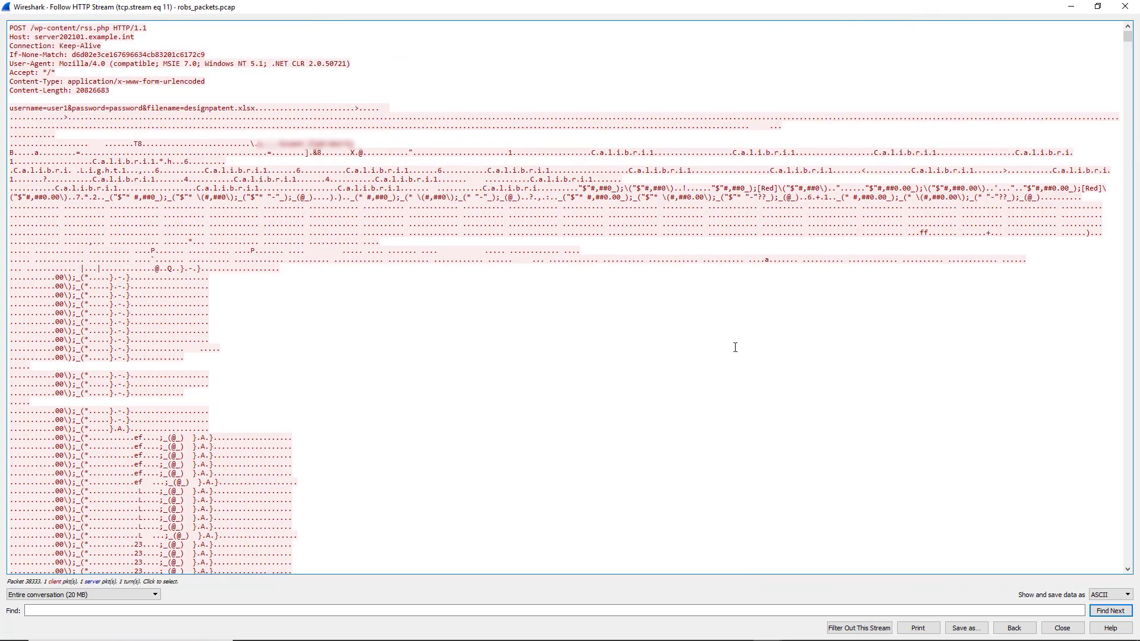